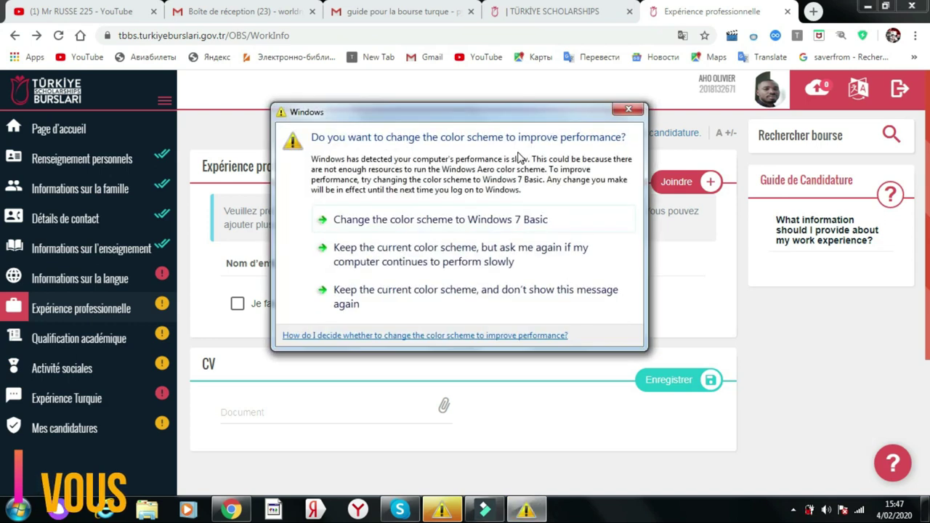
Dismiss the color-scheme prompts, check the education information page, and open the language information section.
click(628, 112)
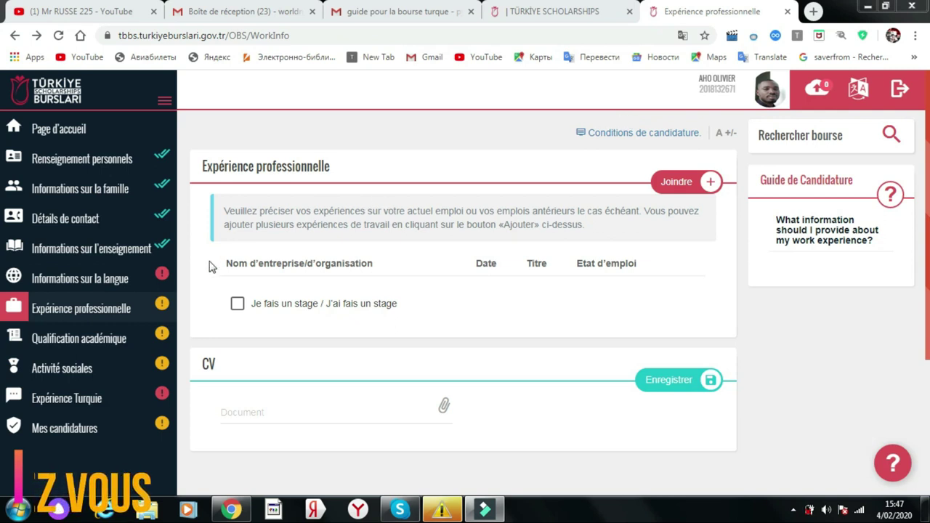
click(108, 260)
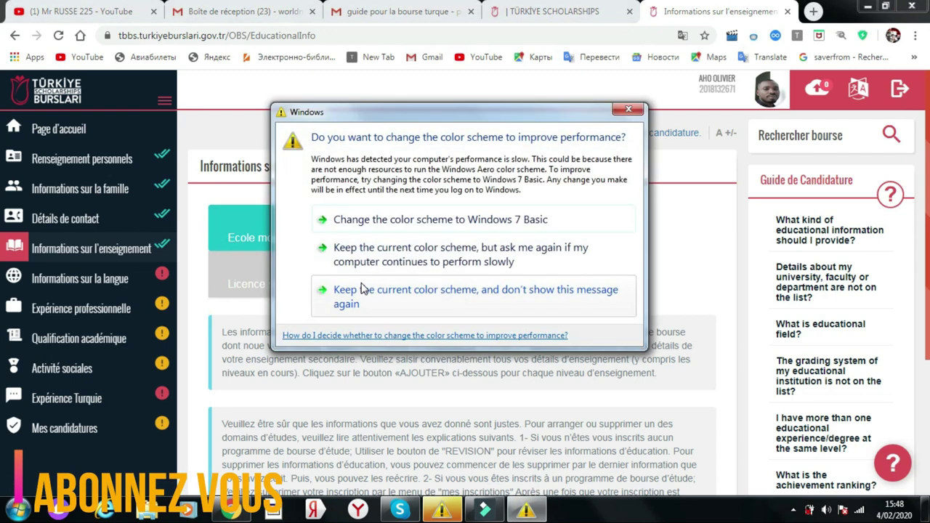
click(642, 108)
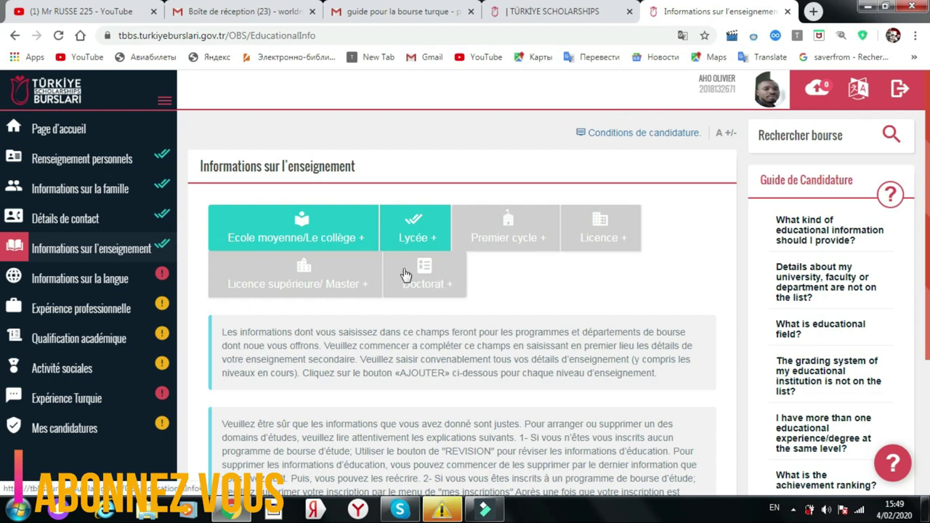
click(88, 284)
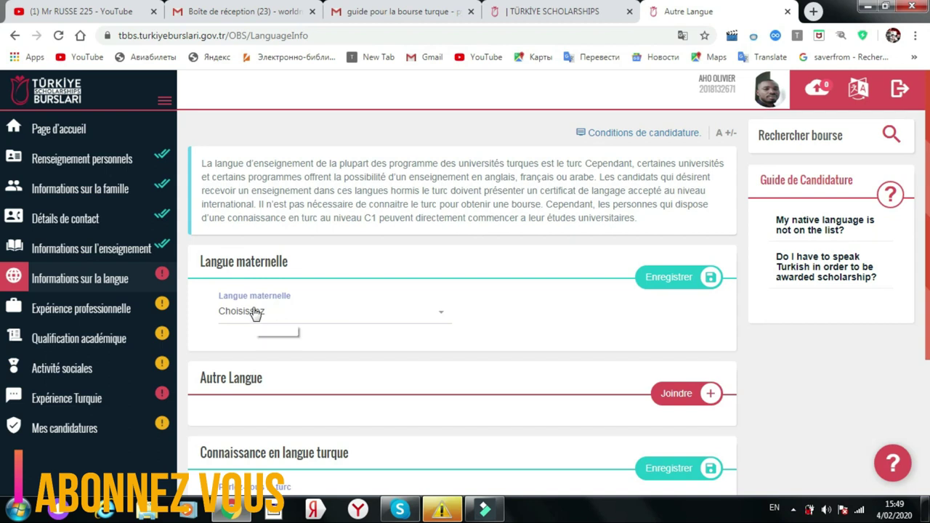
Choose Akan (Akan) as the mother tongue.
click(427, 320)
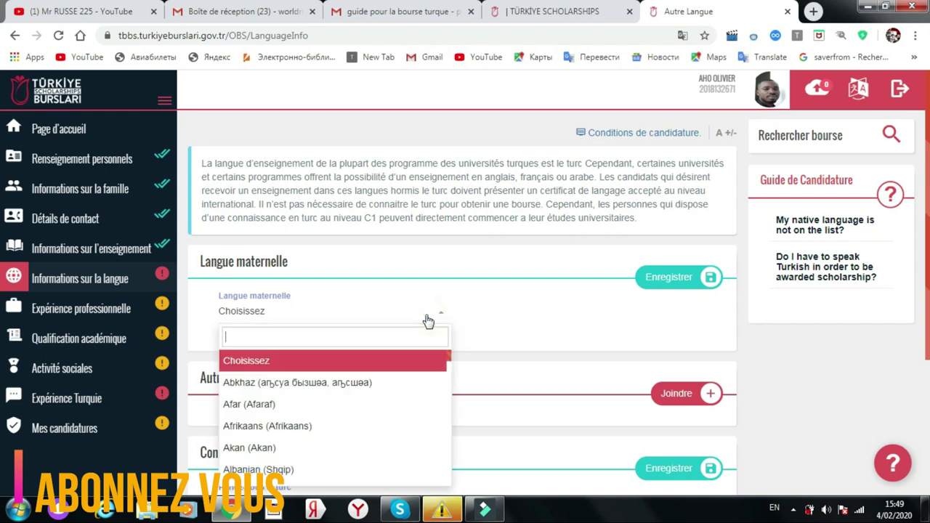
click(295, 449)
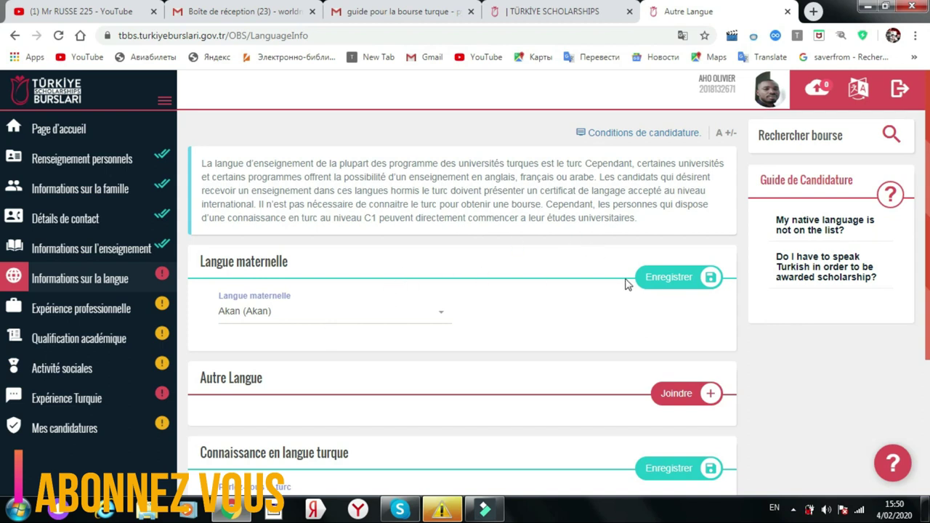
click(438, 318)
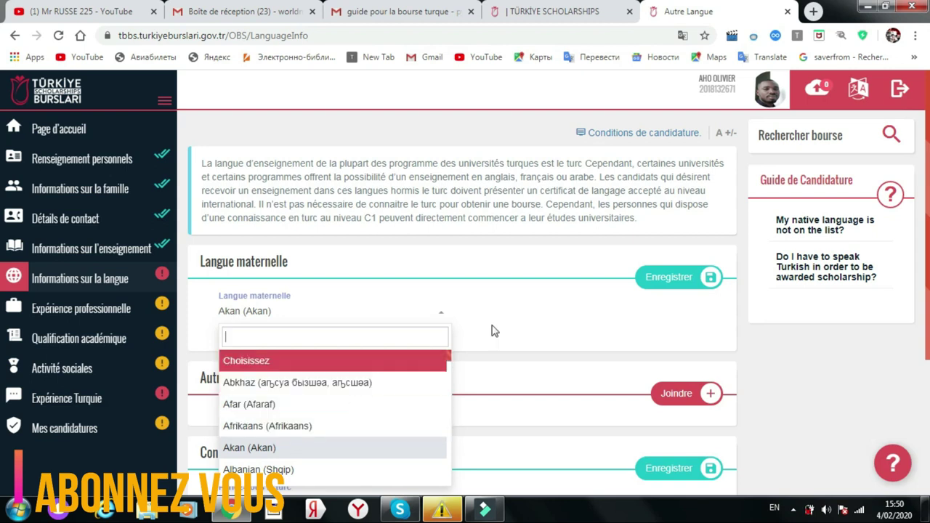
click(349, 448)
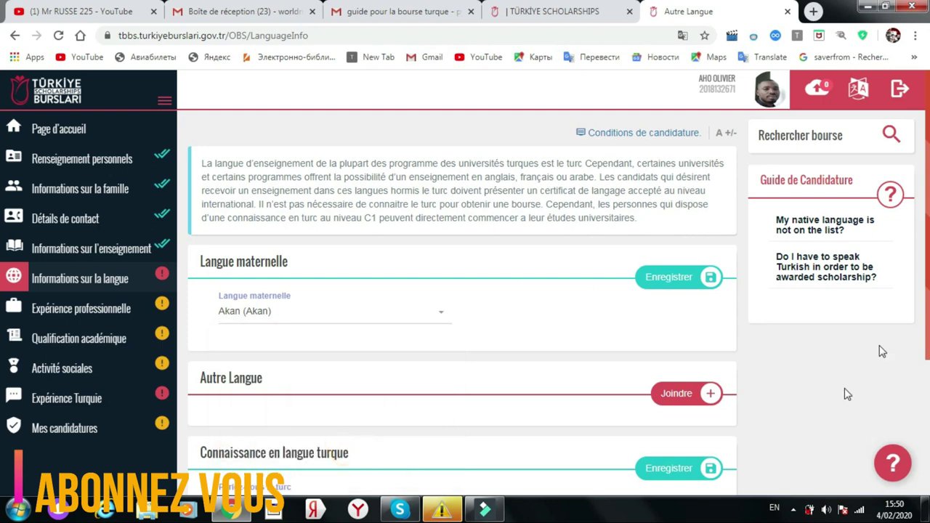
Start a new entry under Autre Langue and select English (English) as its language.
scroll(436, 305, down, 2)
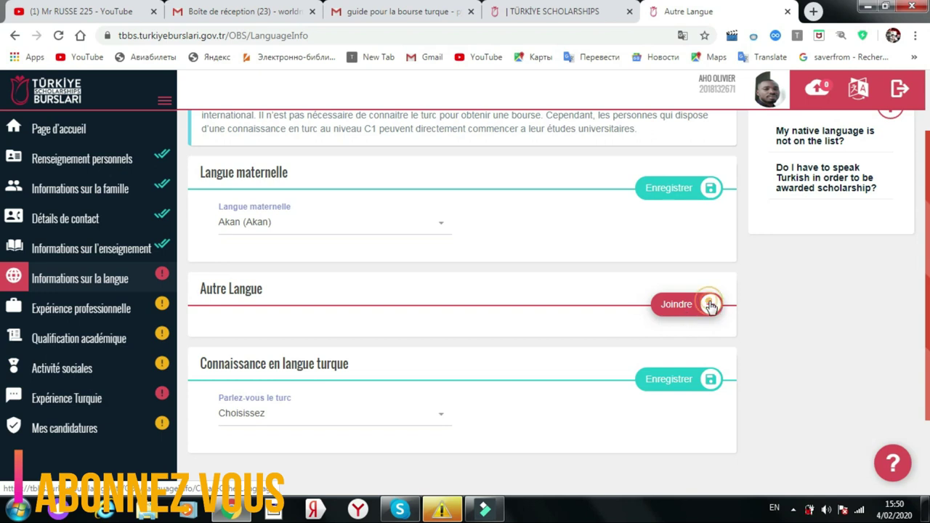
click(709, 306)
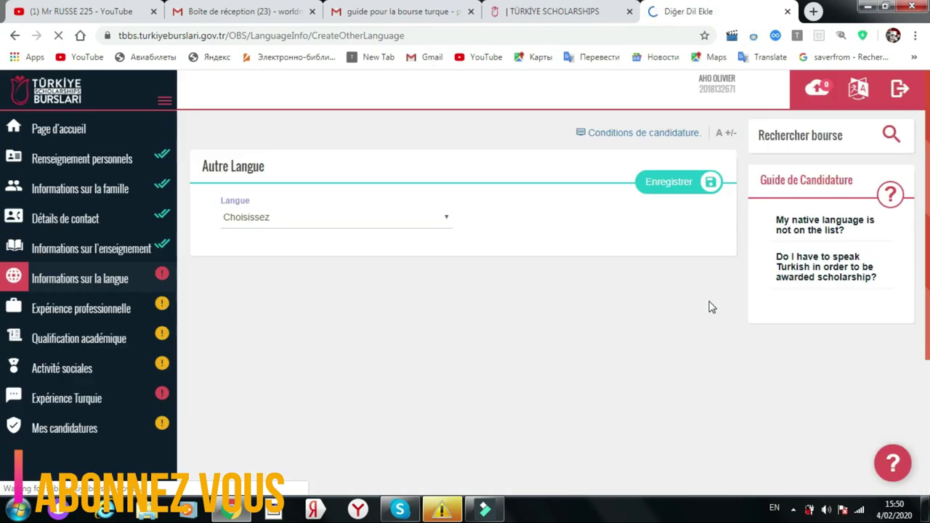
click(441, 220)
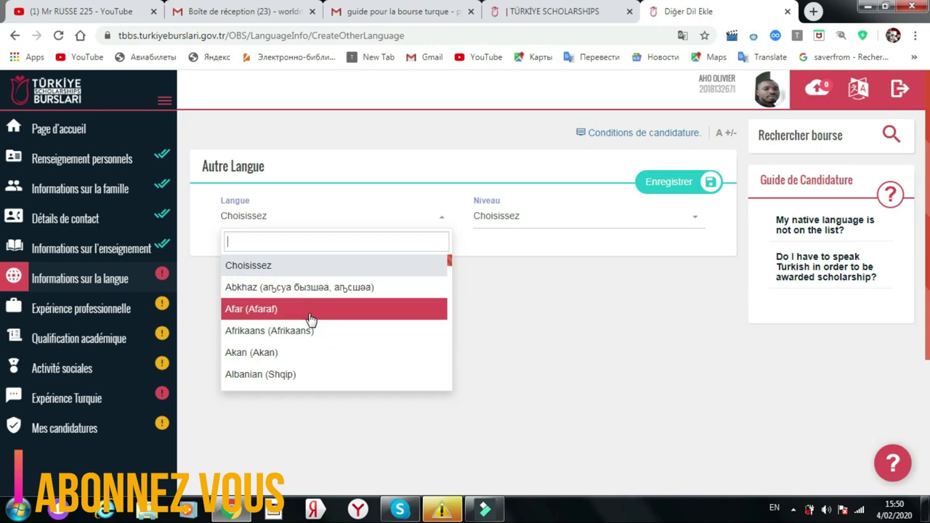
drag(450, 266, 450, 290)
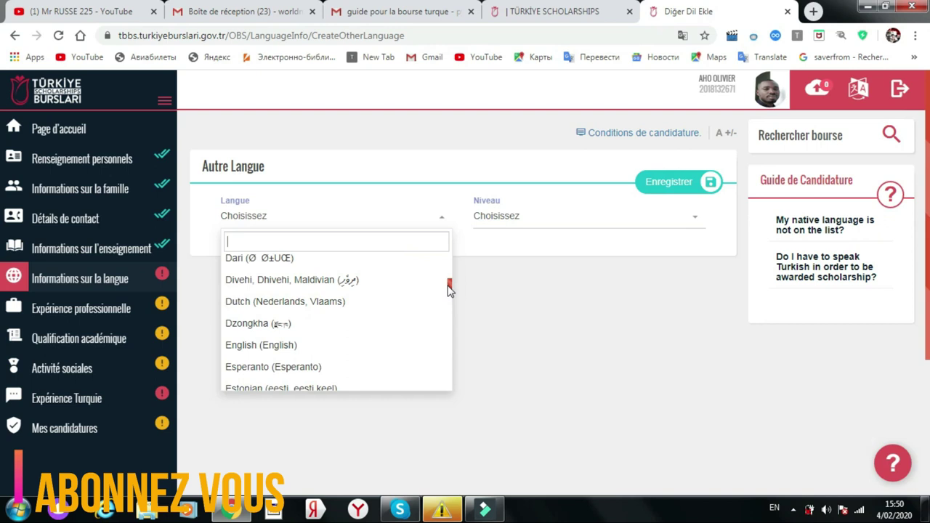
click(273, 349)
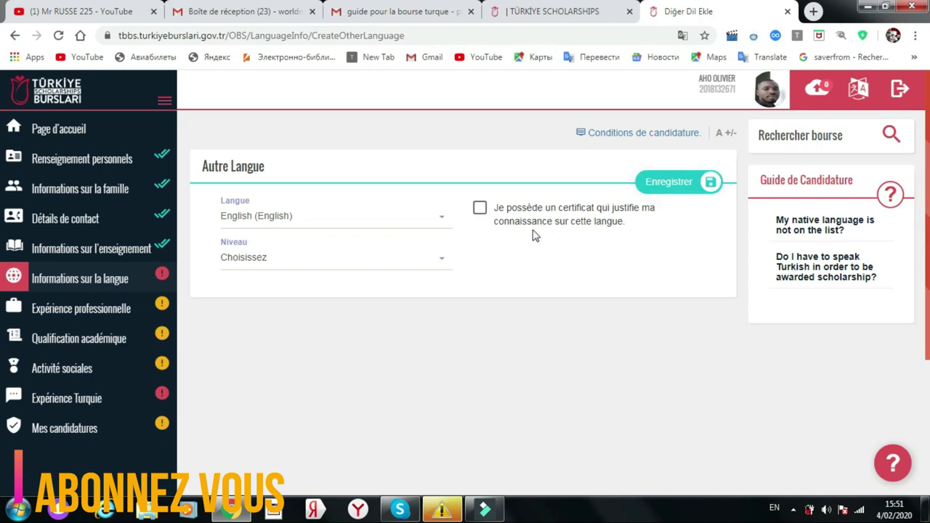
click(481, 210)
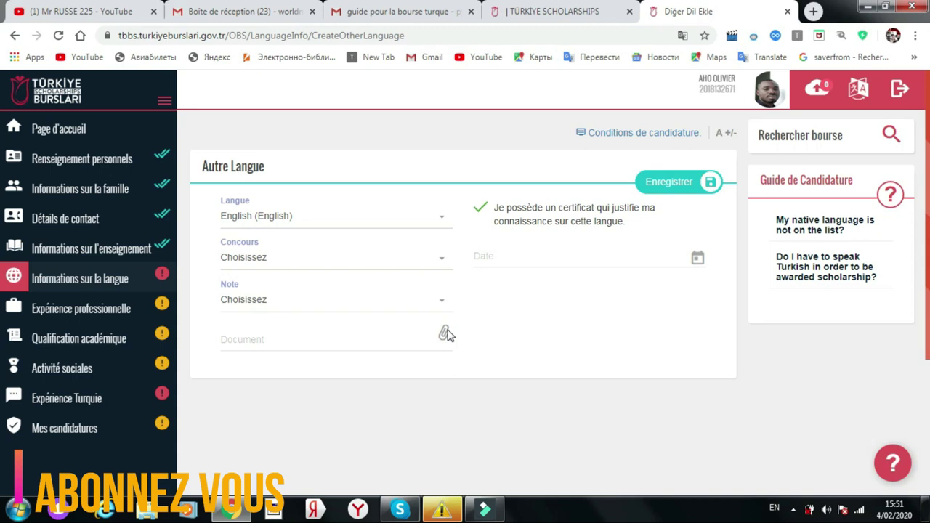
click(628, 112)
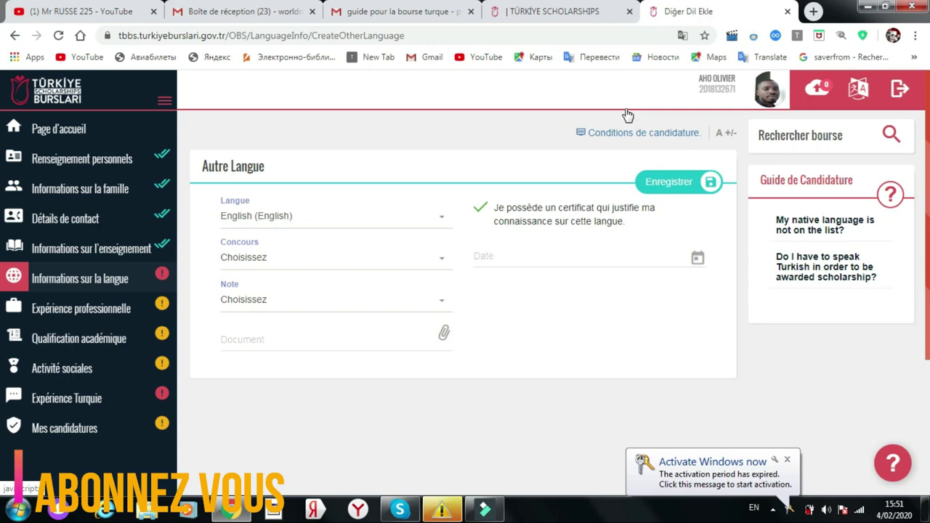
click(479, 212)
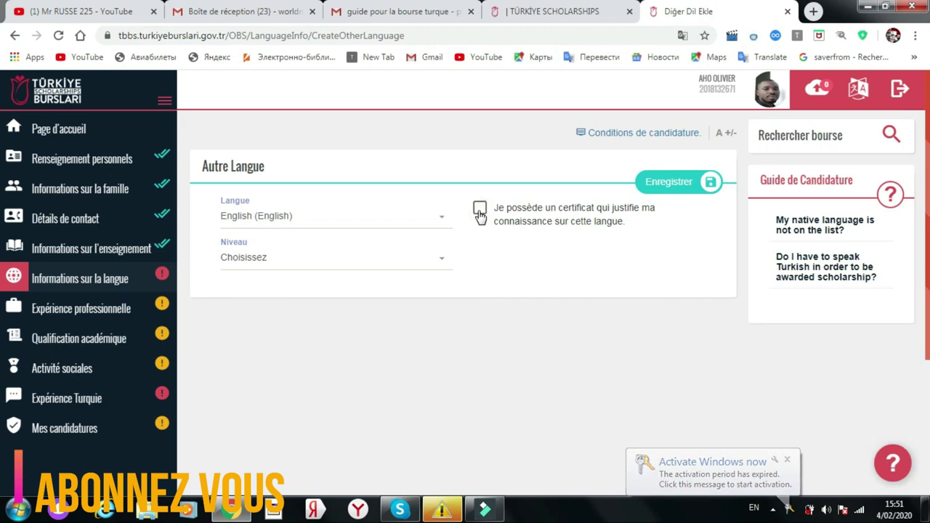
Set the English level to Moyen and save the language entry.
click(440, 264)
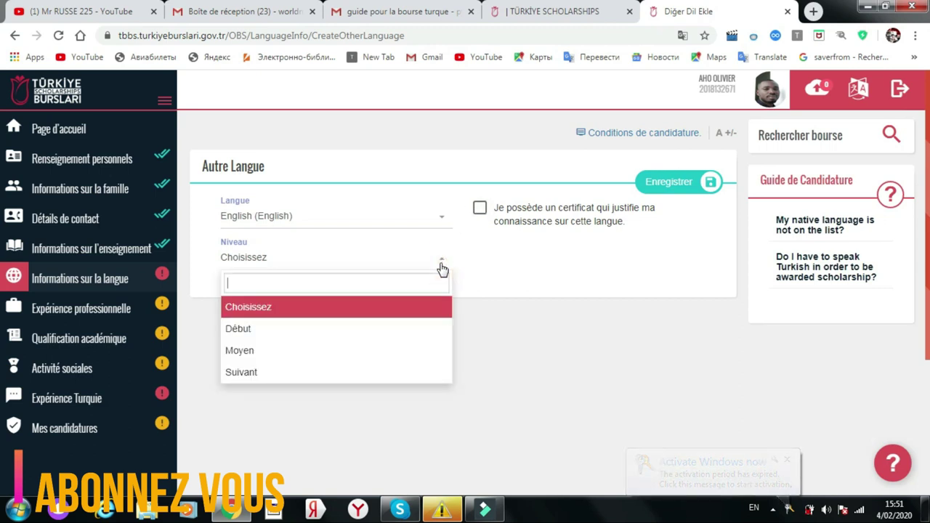
click(270, 356)
click(687, 188)
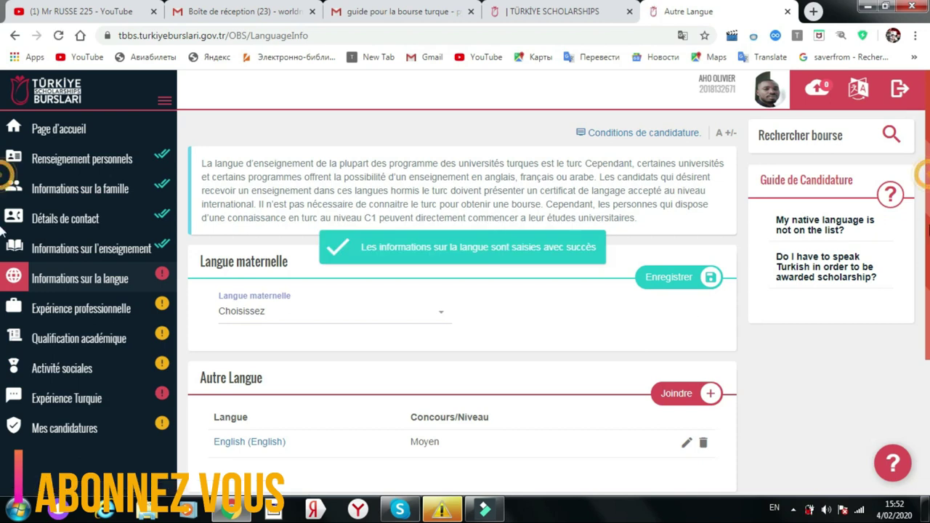
Answer Non to whether Turkish is spoken and save the Turkish language knowledge.
scroll(4, 178, down, 2)
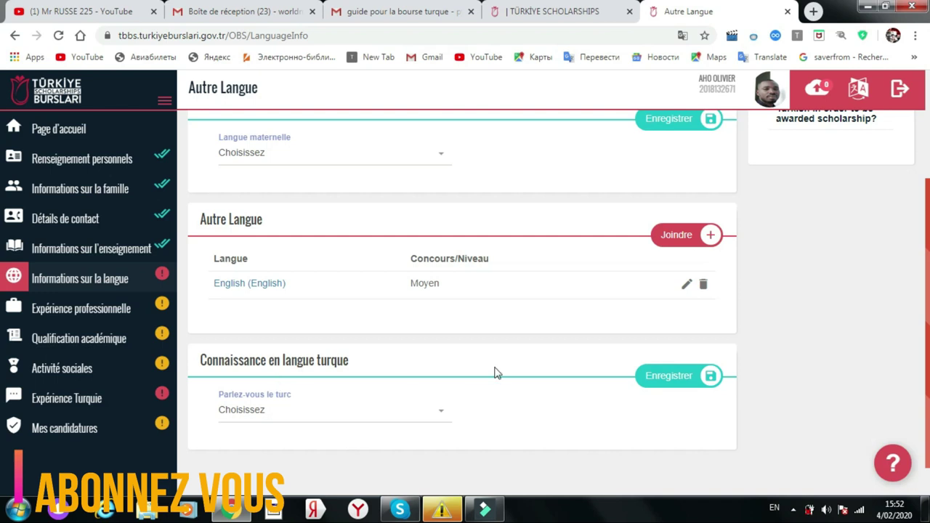
click(361, 417)
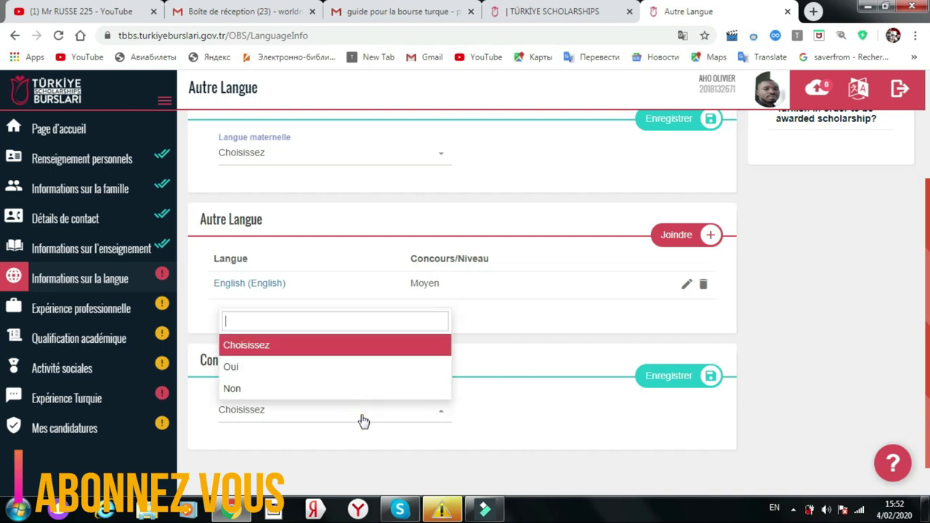
click(302, 389)
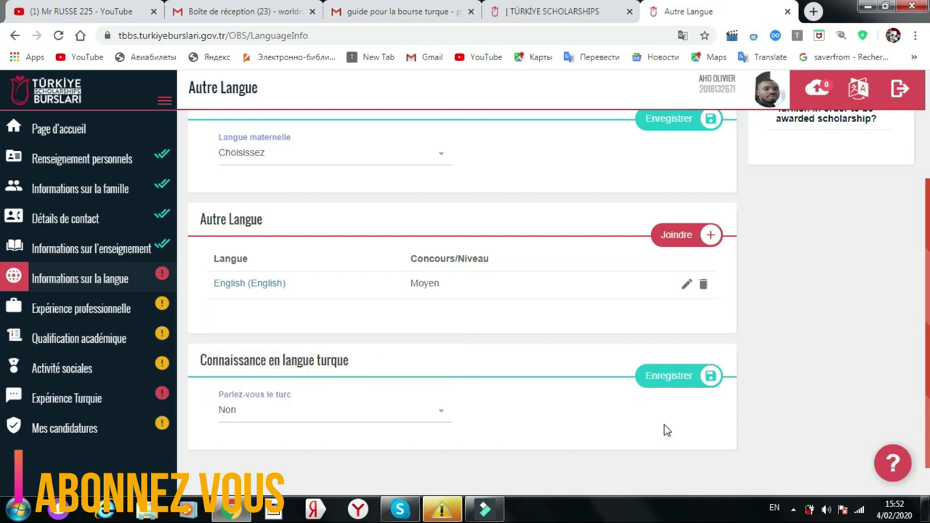
click(669, 391)
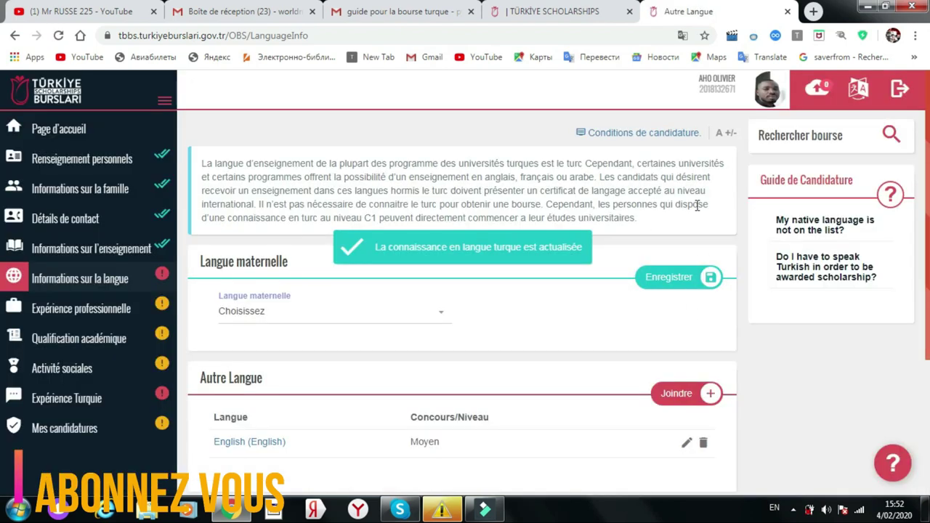
Fill the required mother tongue field with Akan (Akan) and save it.
click(681, 287)
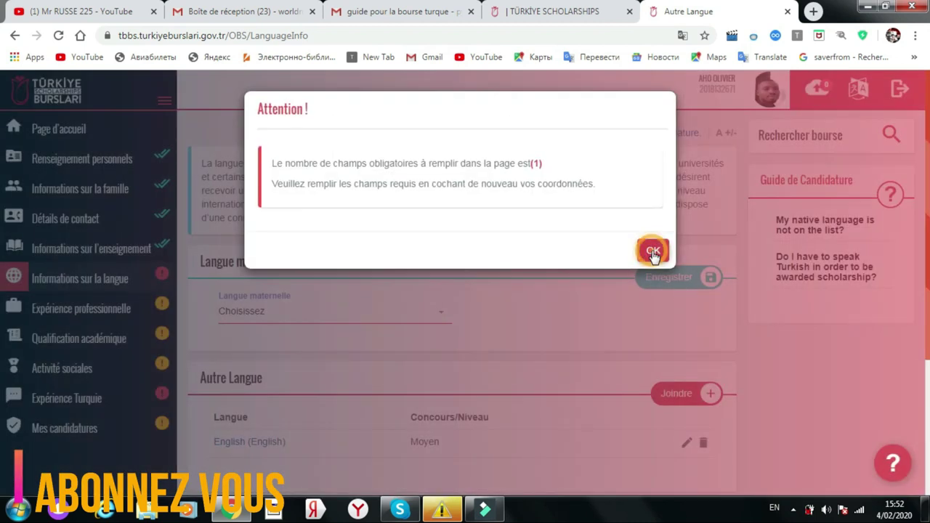
click(653, 252)
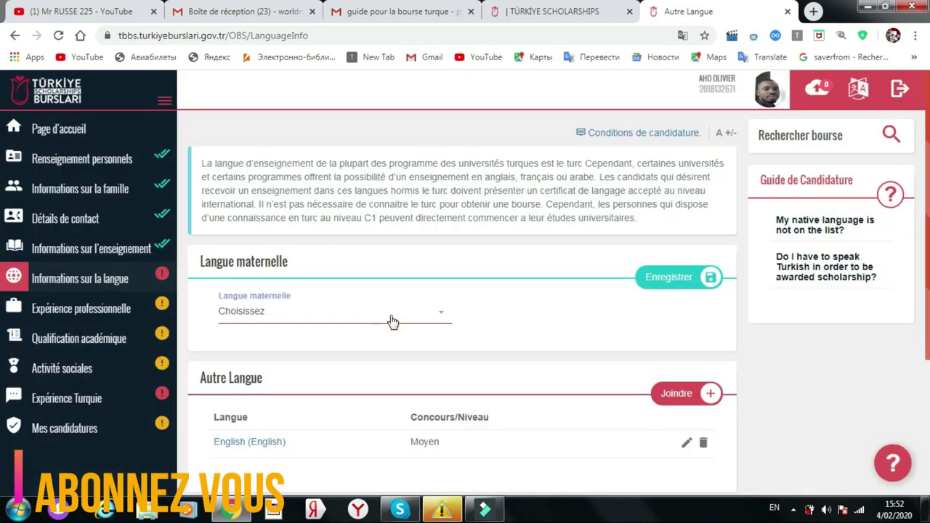
click(390, 320)
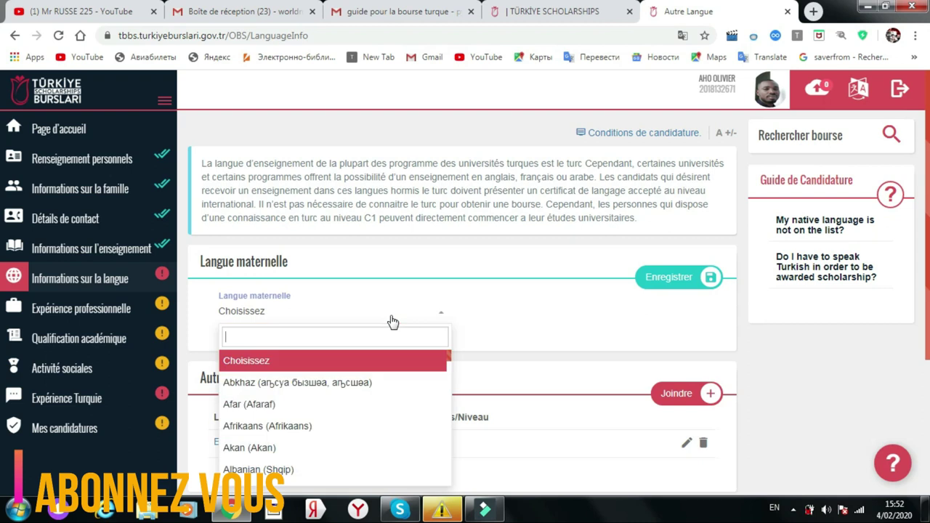
click(263, 451)
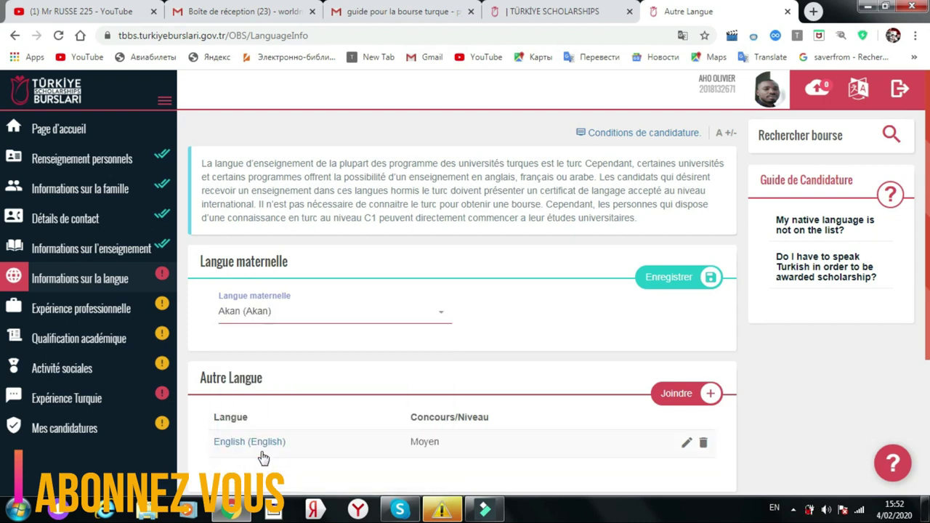
click(679, 281)
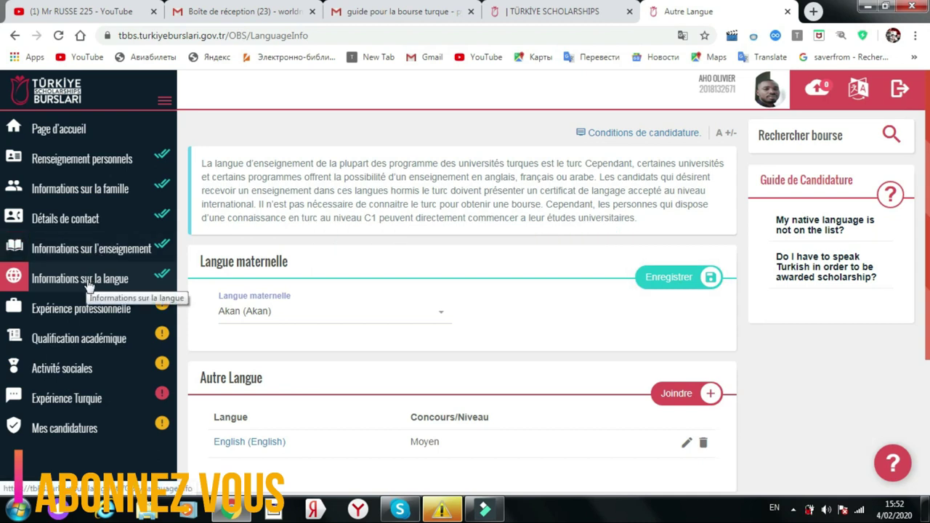
In the professional experience section, declare having done an internship and start a new internship entry.
click(116, 311)
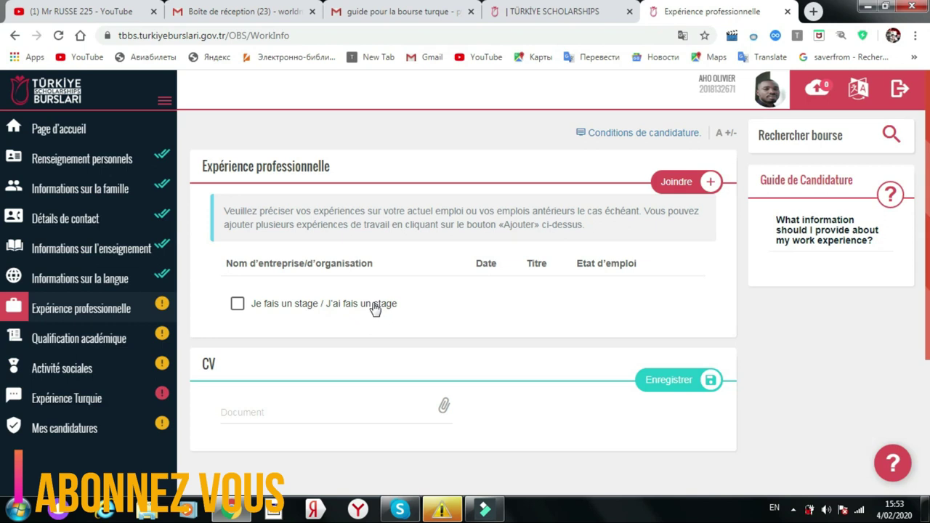
click(238, 305)
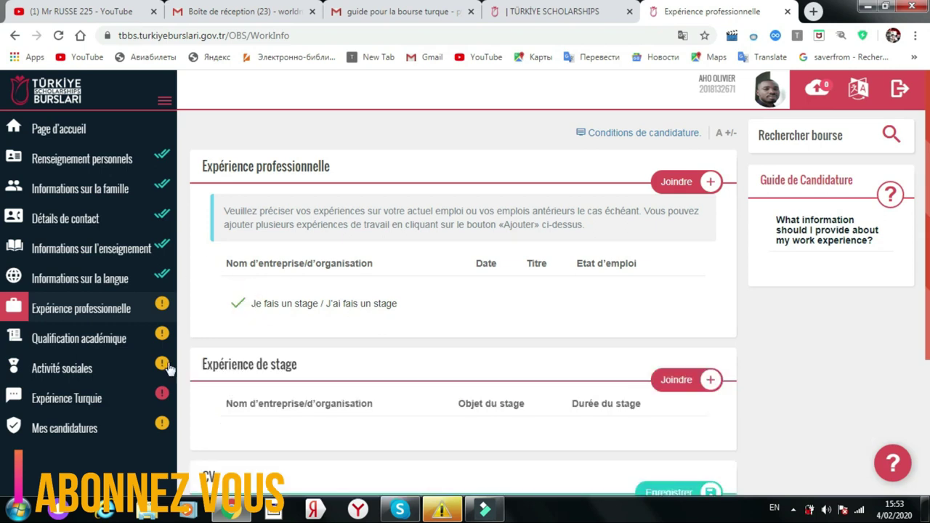
click(302, 413)
click(712, 388)
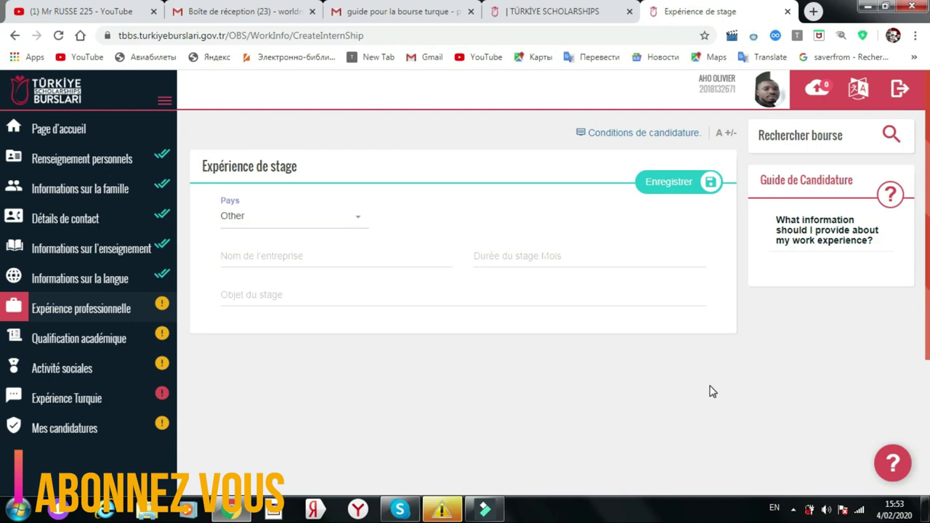
Set the internship's country to Côte d'Ivoire, the company name to cro and the duration to 2 months.
click(355, 224)
text(cote)
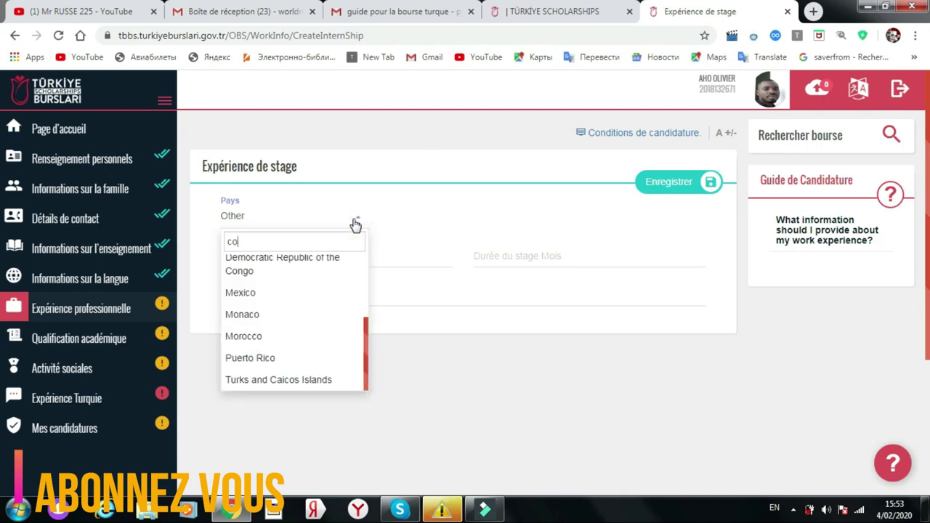
click(315, 263)
click(303, 258)
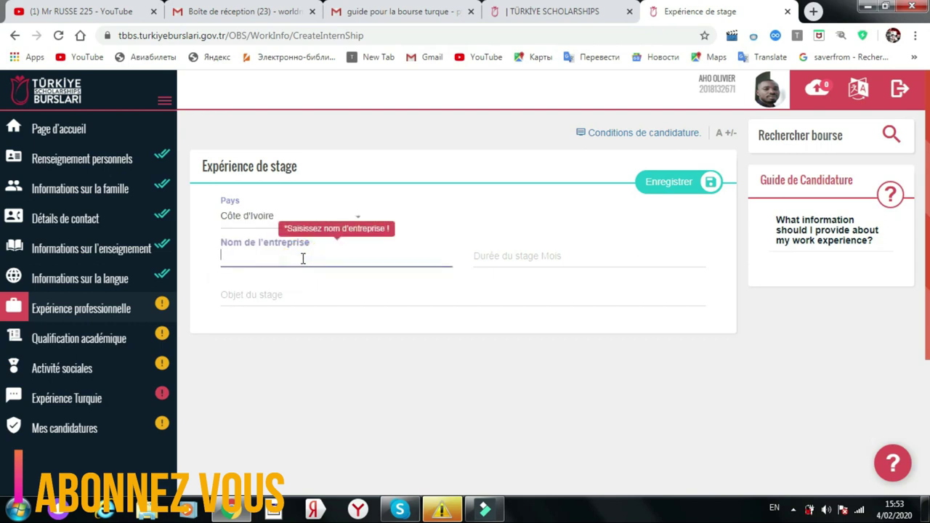
text(cro)
click(528, 260)
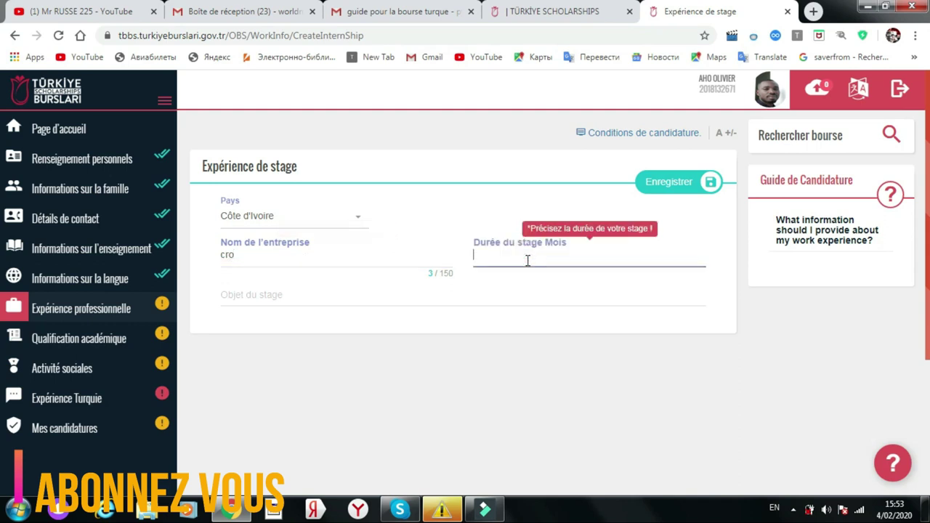
text(2)
Enter "statistiques oceanologique" as the subject of the internship.
click(334, 298)
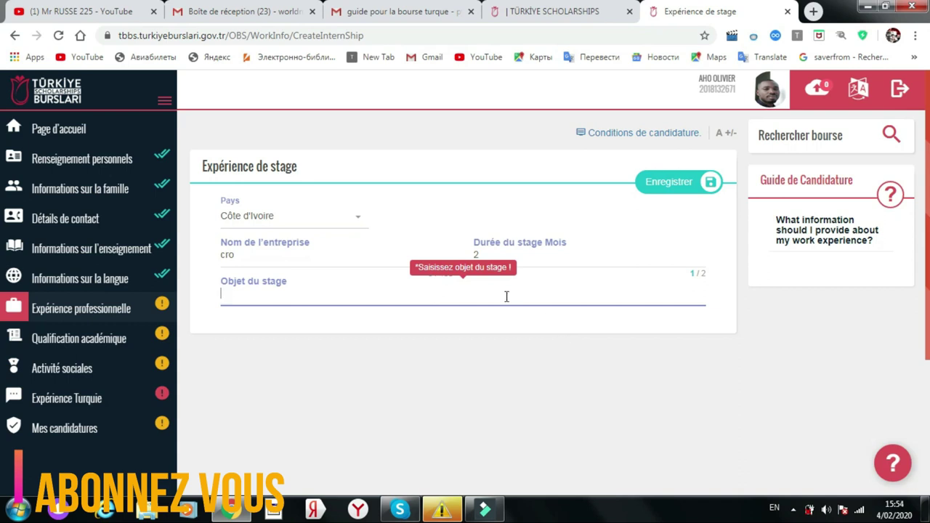
text(c)
key(BackSpace)
text(statistiques oceanologique)
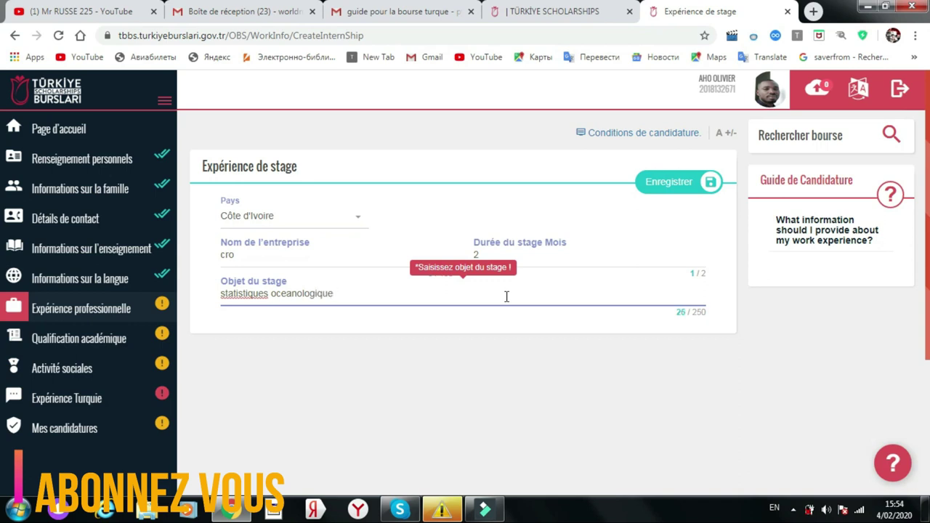
Correct the internship subject to "statistiques oceanologiques" and save the internship entry.
text(s)
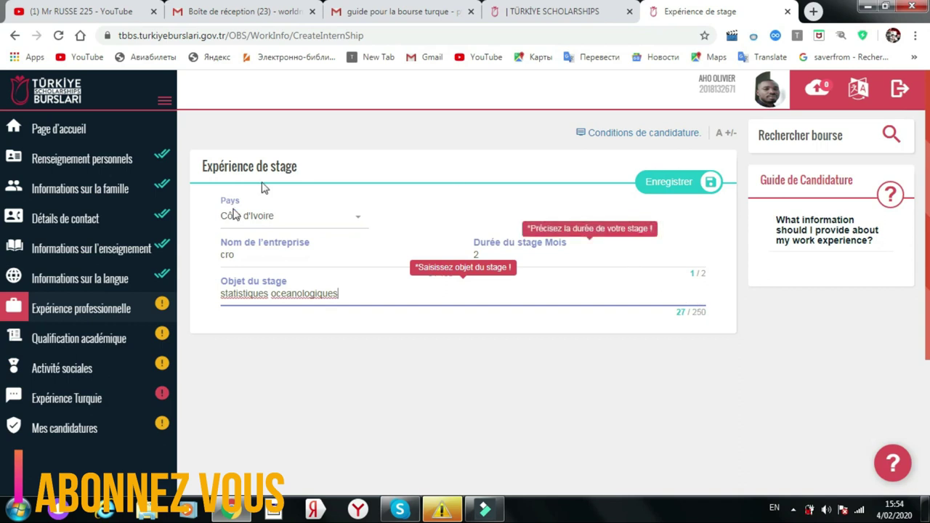
click(270, 258)
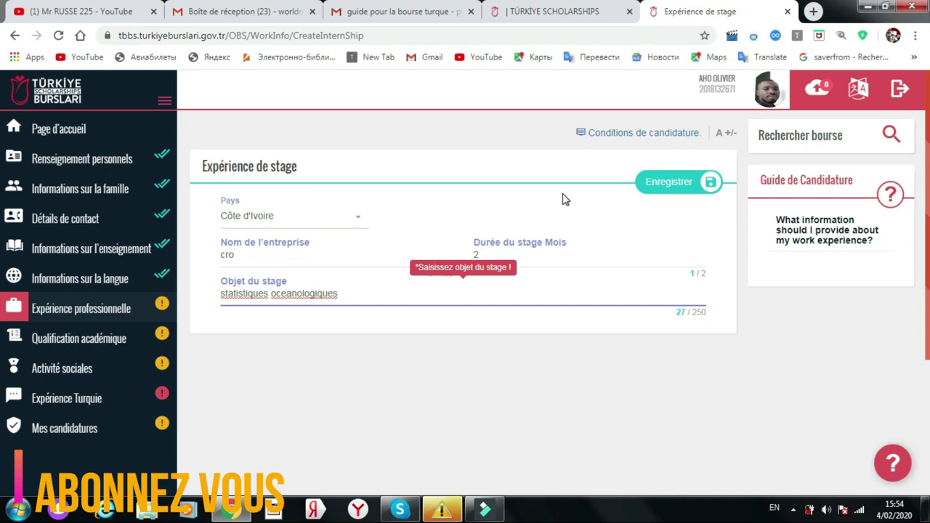
click(656, 190)
click(682, 186)
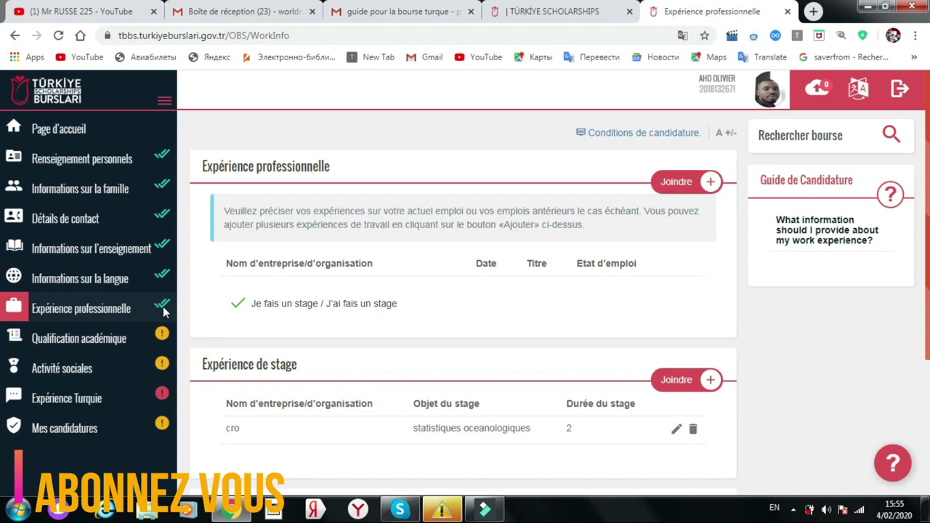
Try to save a blank new entry in the academic qualification section and return to the section overview.
click(64, 340)
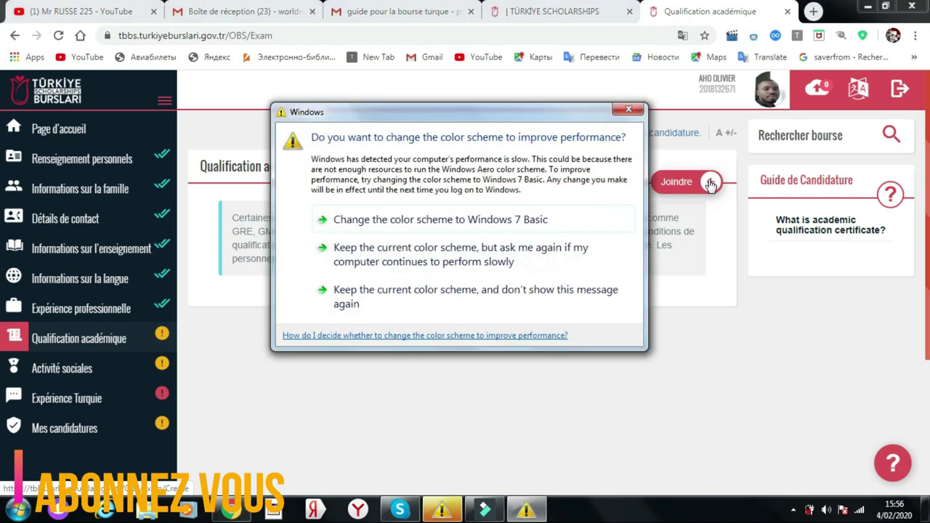
click(629, 109)
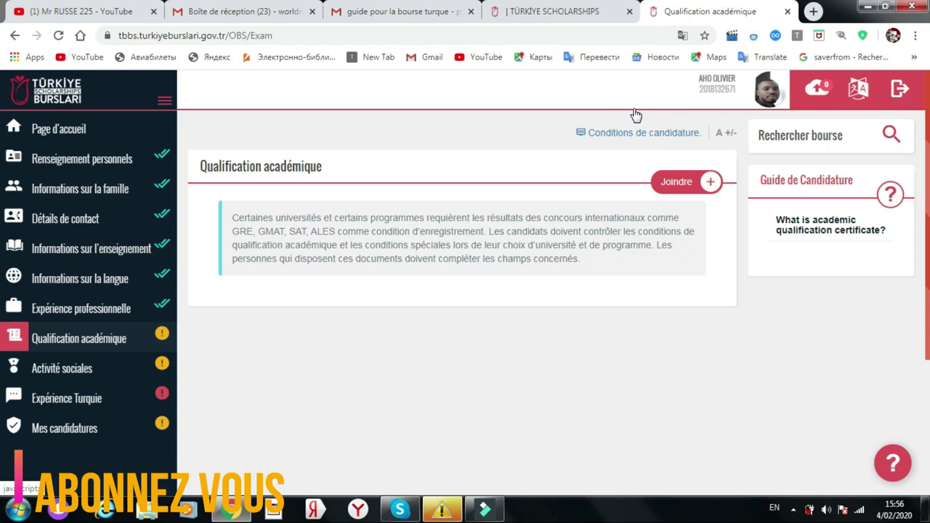
click(706, 184)
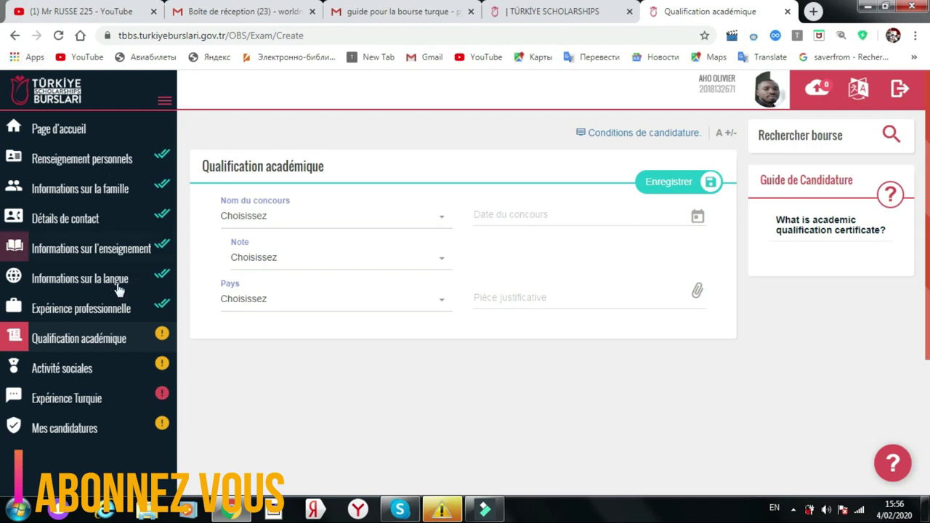
click(672, 190)
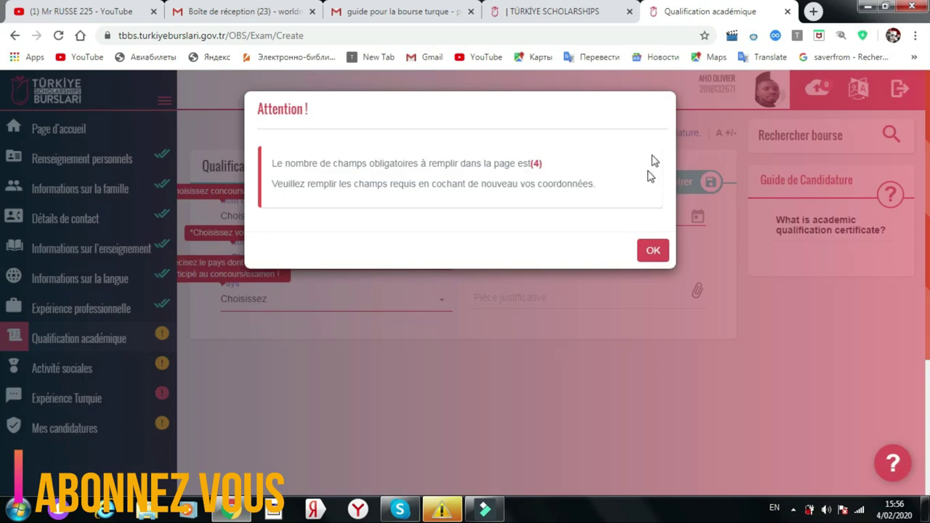
click(654, 255)
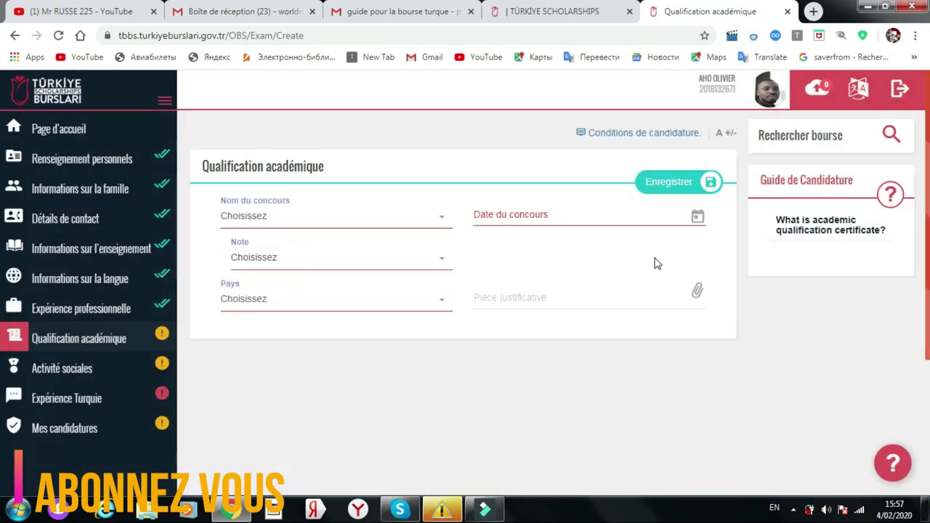
mouse_move(725, 137)
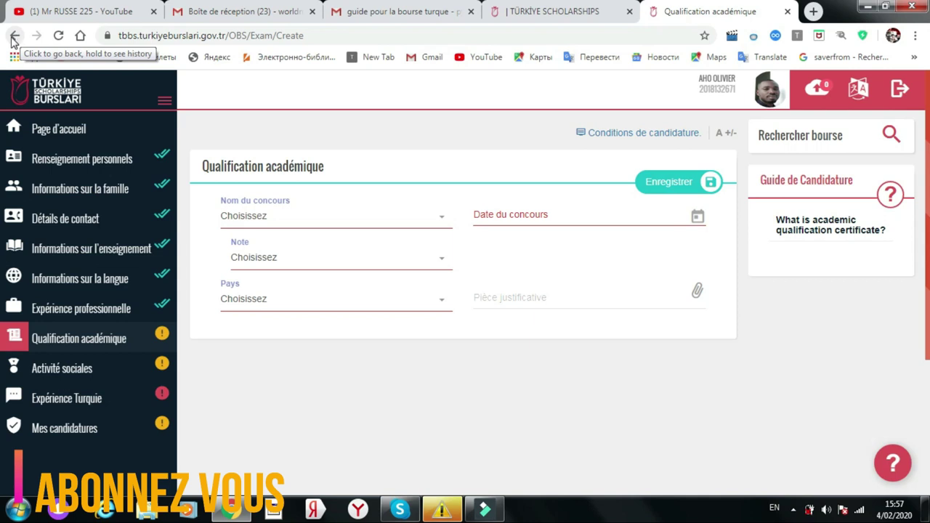
click(14, 37)
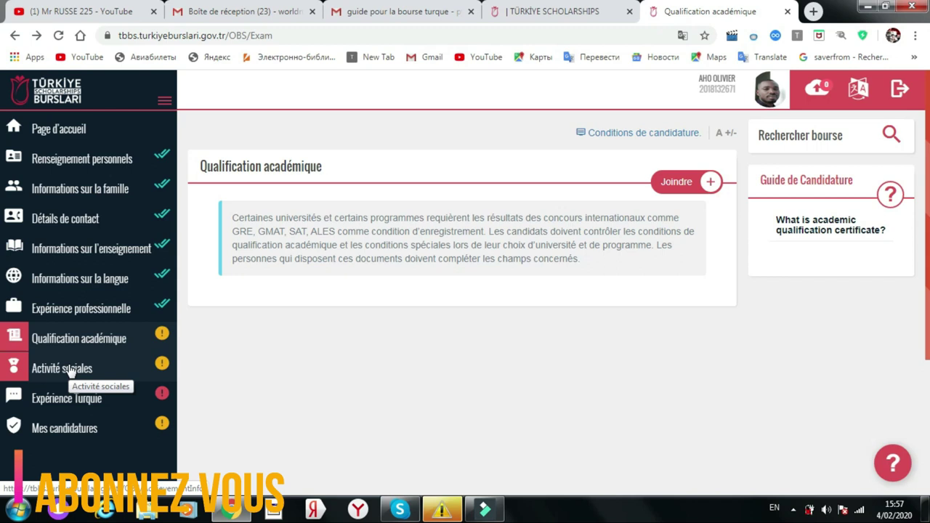
In the social activities section, view the entry form for a new project and return to the overview without adding one.
click(69, 369)
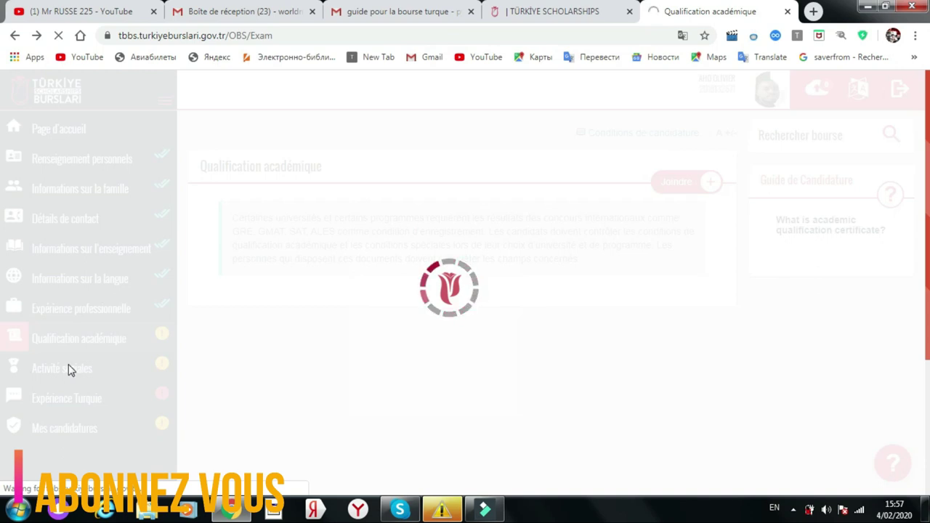
click(69, 369)
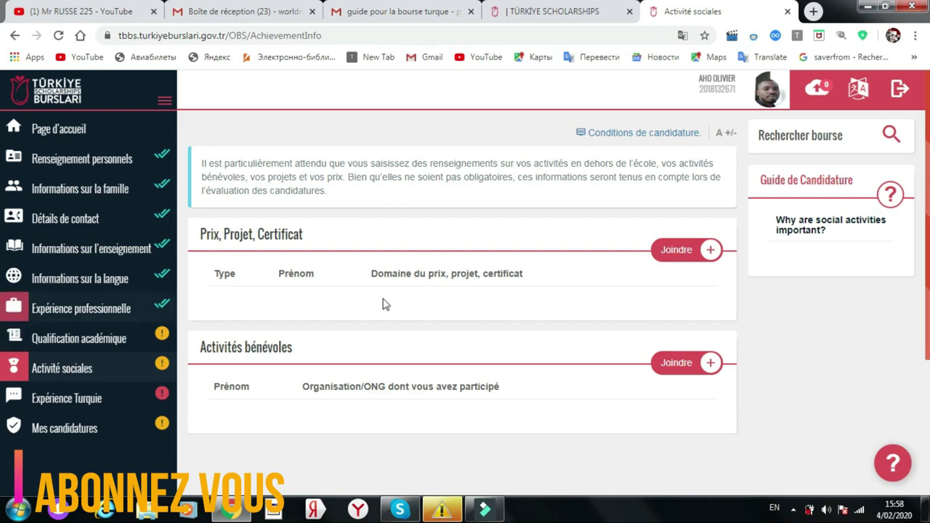
click(710, 254)
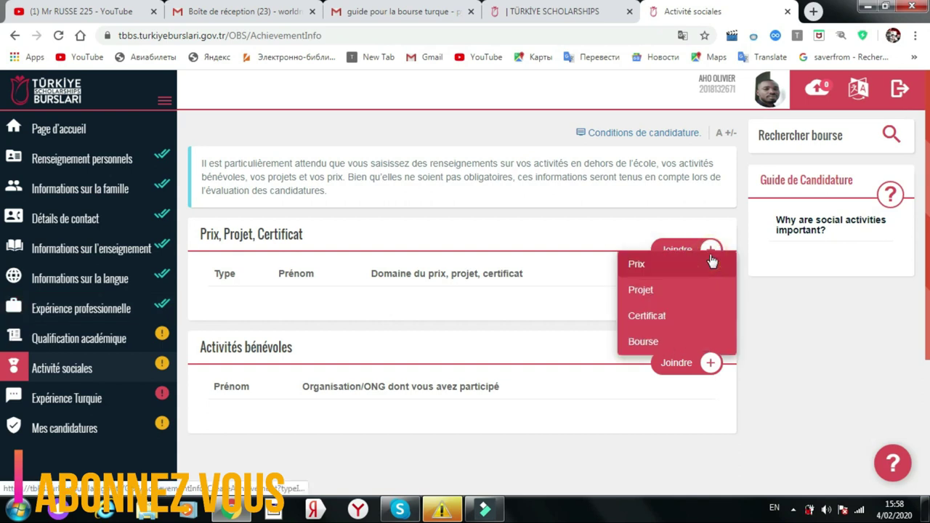
click(646, 295)
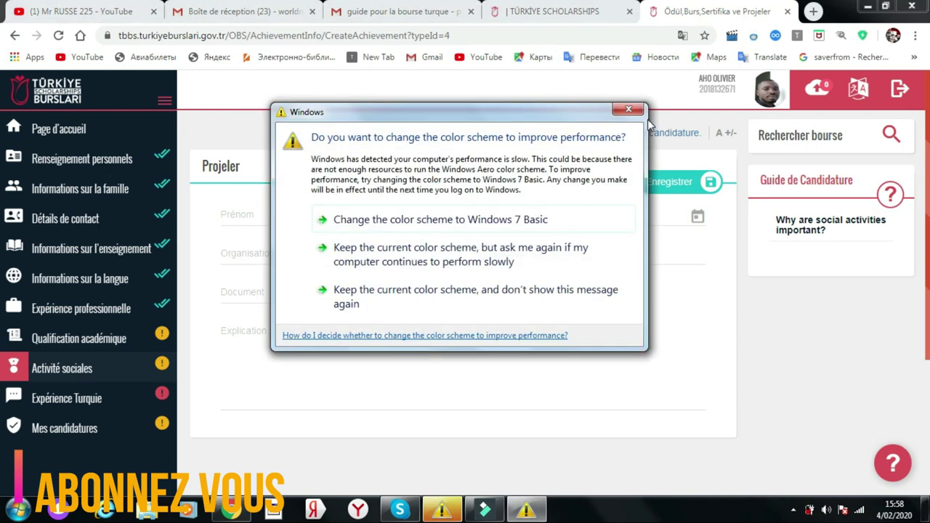
click(628, 109)
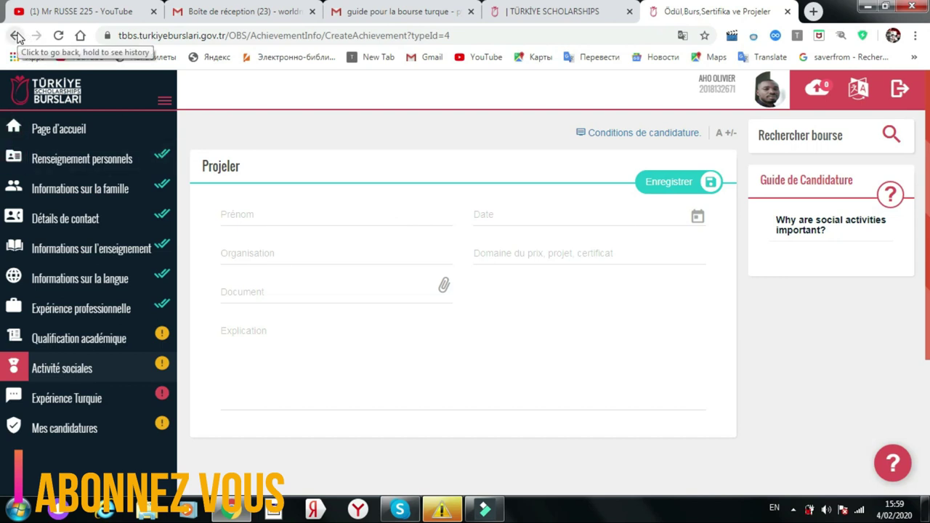
click(16, 36)
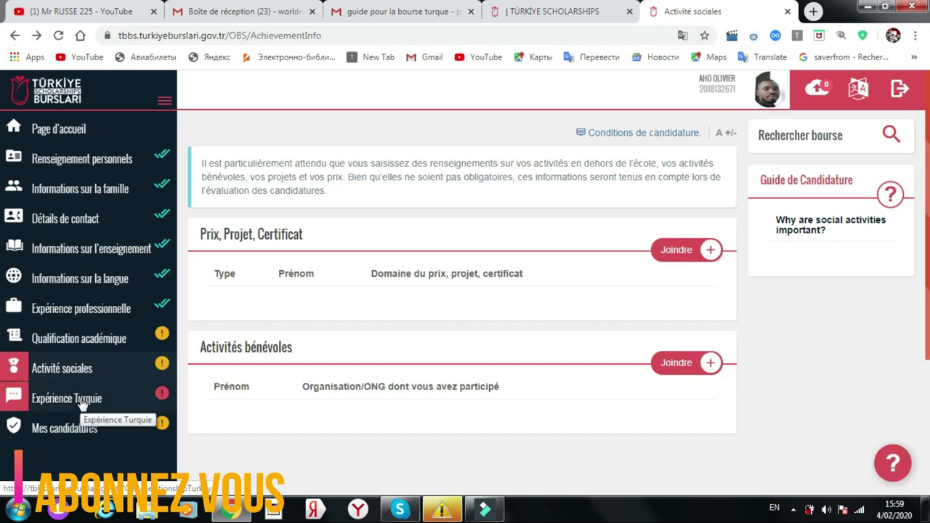
In the Turkey experience section, set how the applicant heard about the scholarships to Ami / Proche and save.
click(82, 404)
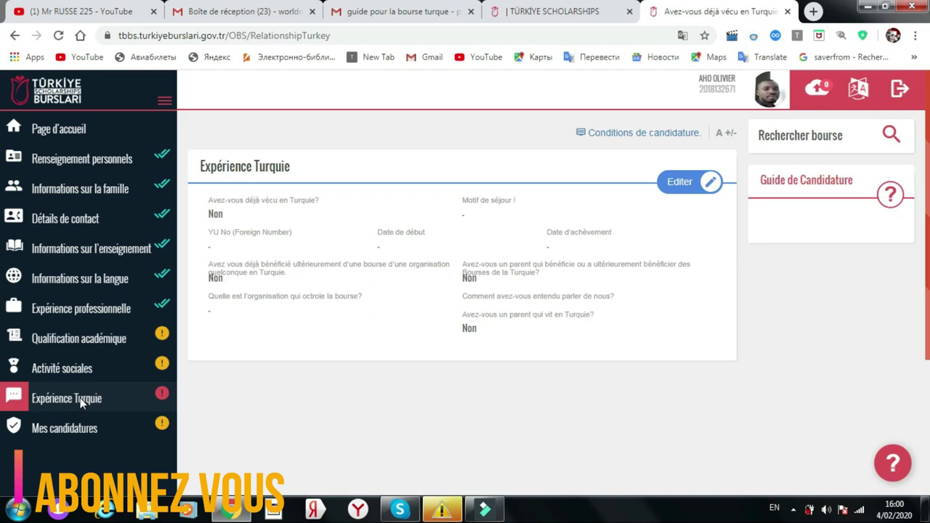
click(682, 190)
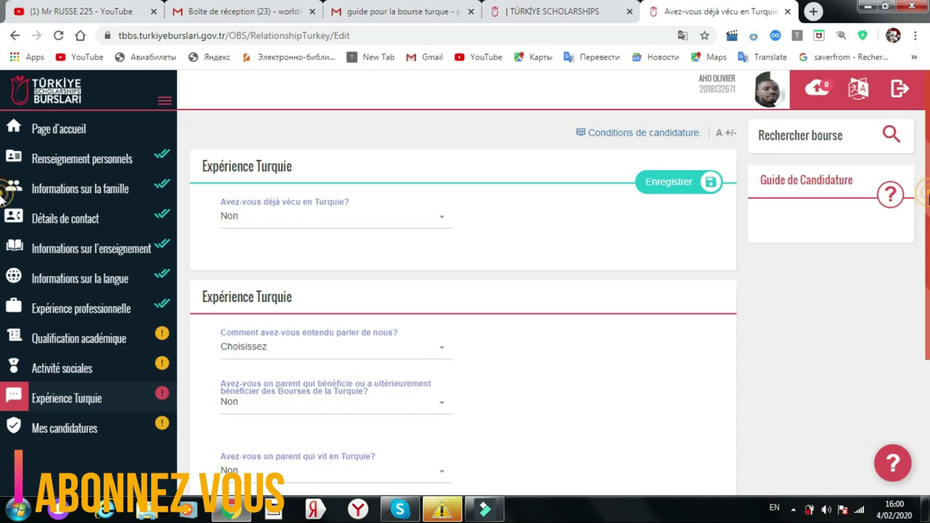
scroll(2, 218, down, 1)
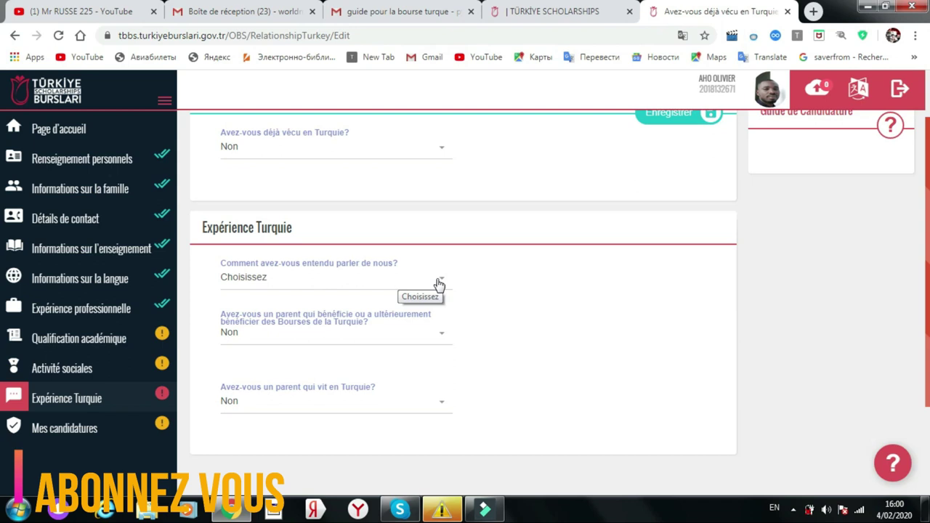
click(439, 283)
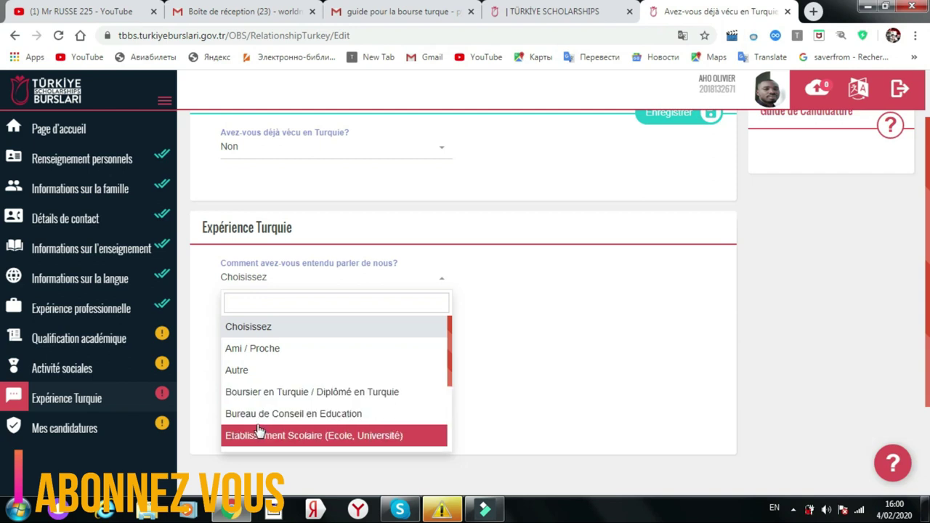
click(274, 351)
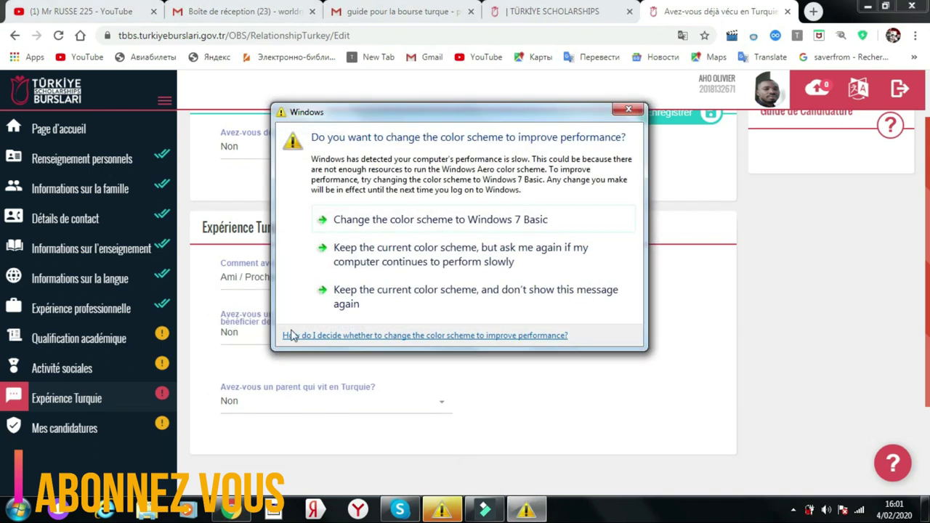
click(630, 109)
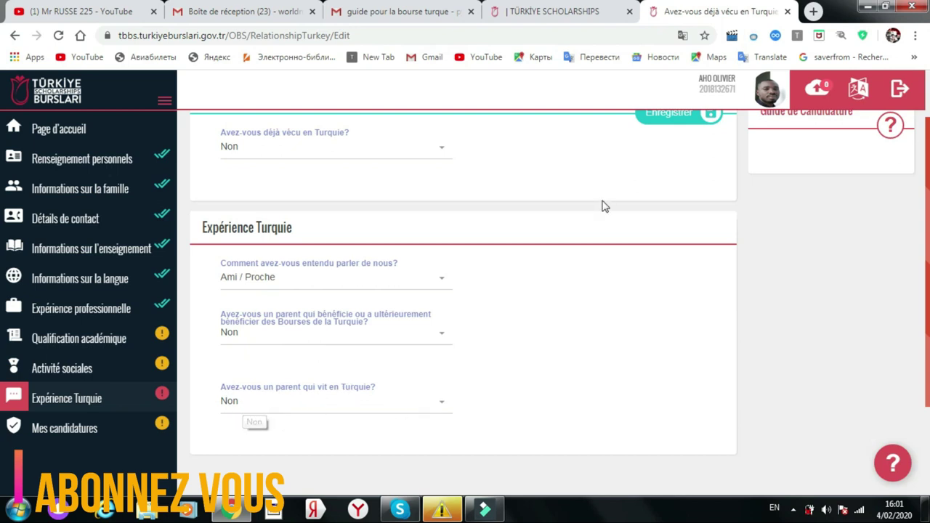
scroll(465, 291, down, 1)
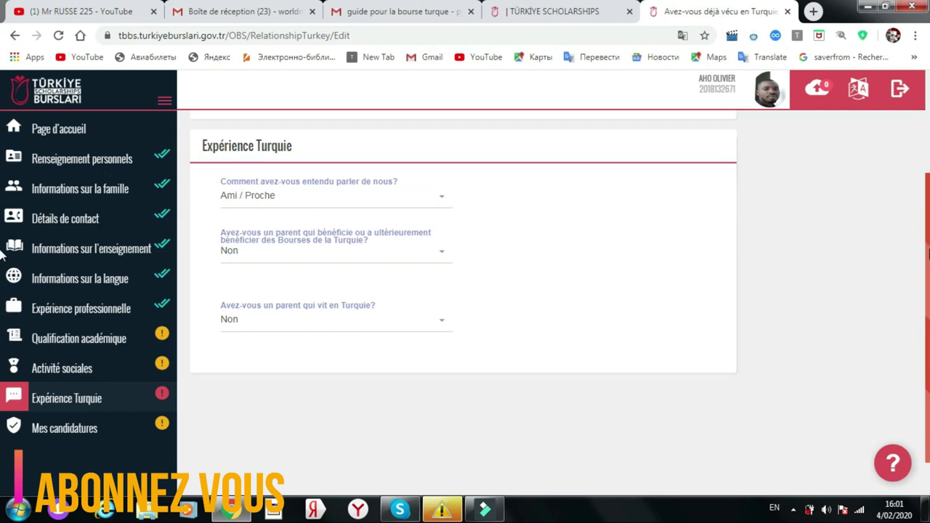
scroll(705, 144, up, 3)
click(683, 183)
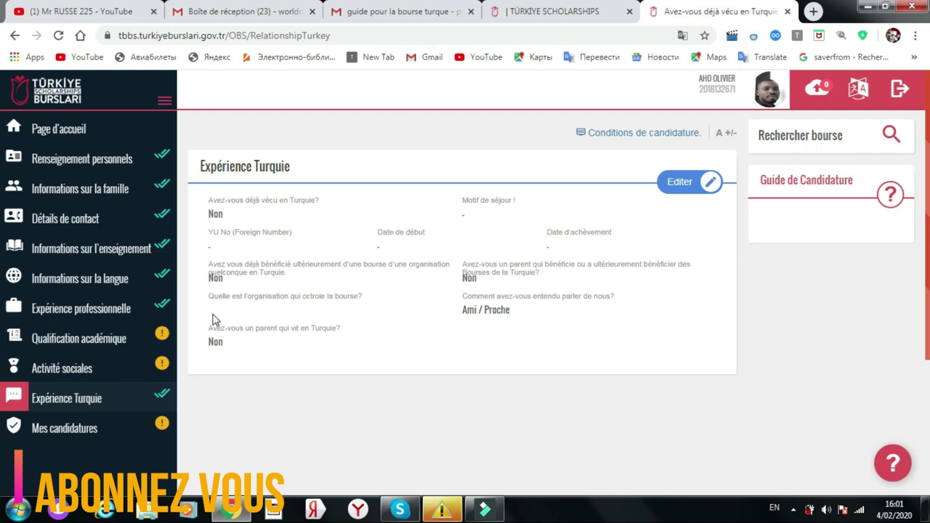
Check the applicant's own applications section for previous applications.
click(93, 430)
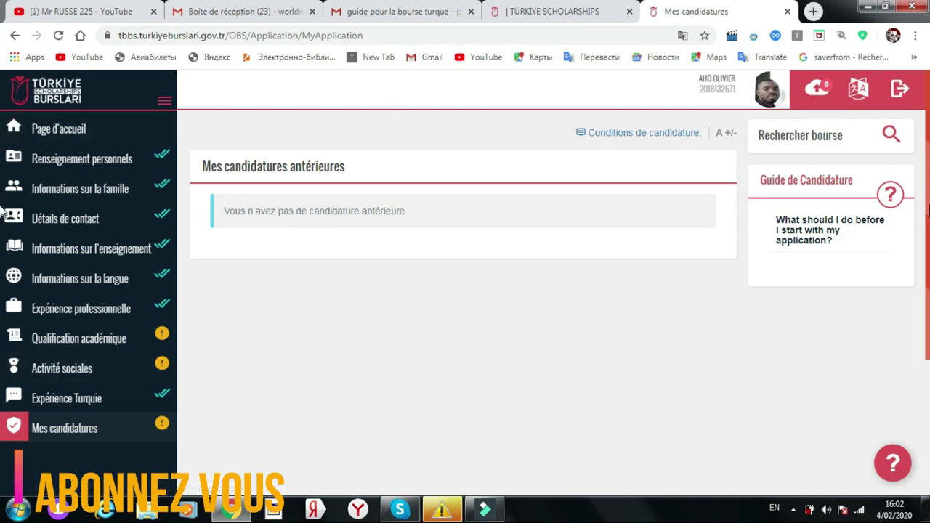
scroll(1, 217, down, 2)
scroll(2, 228, up, 2)
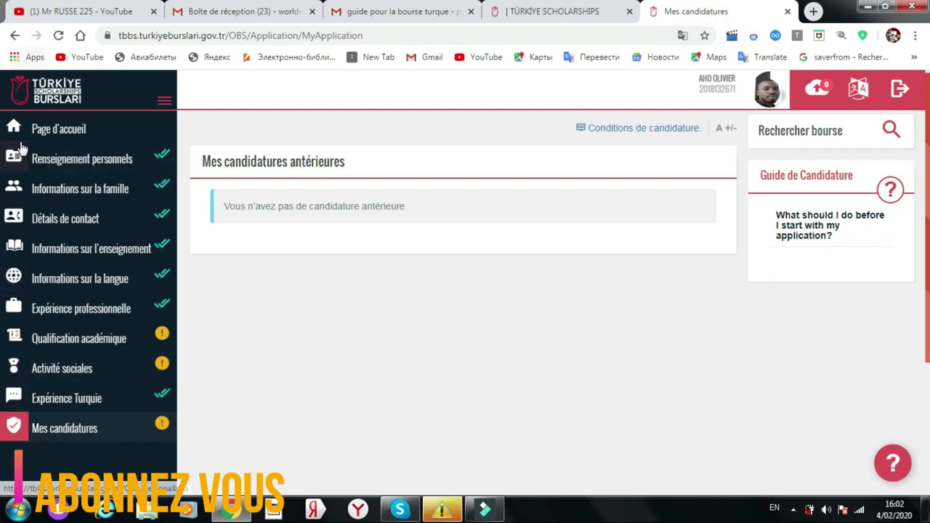
Return to the application home page and look over the scholarship programmes offered for the Premier cycle level.
click(161, 101)
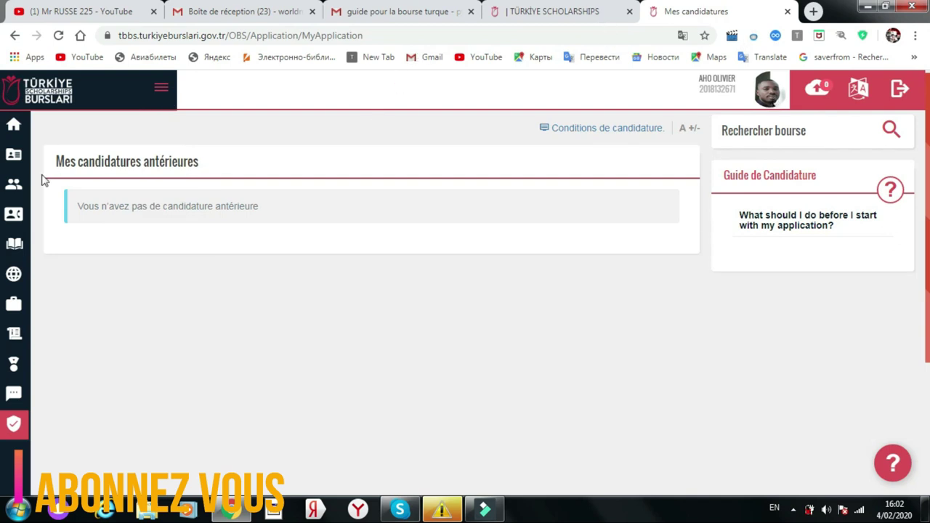
click(15, 187)
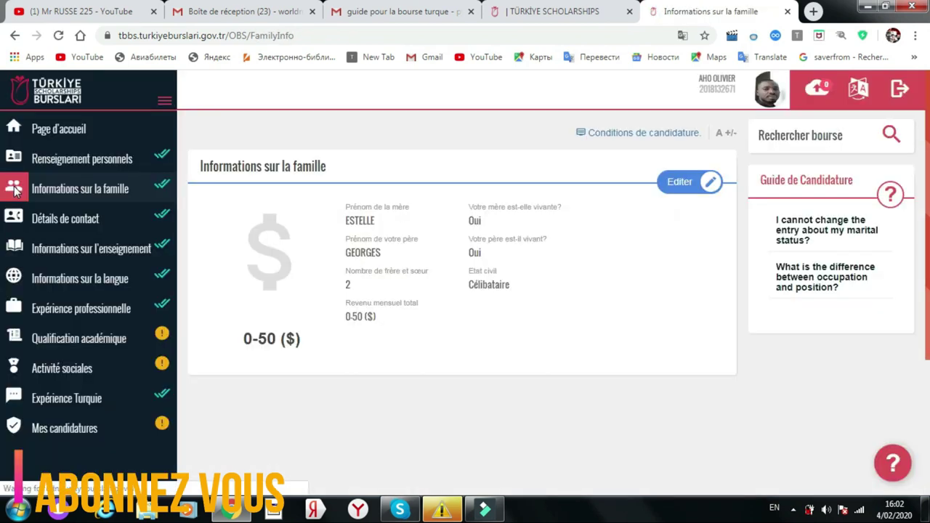
click(43, 128)
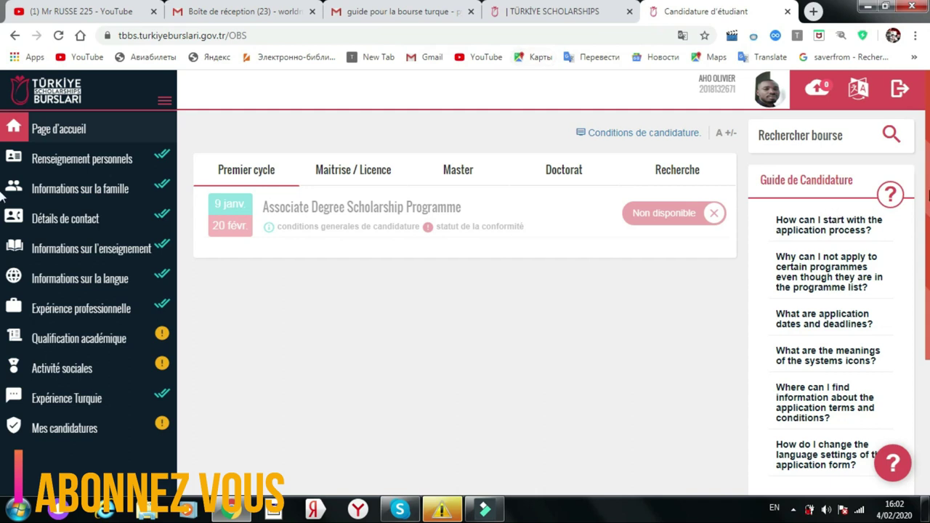
scroll(2, 356, down, 3)
scroll(3, 359, up, 3)
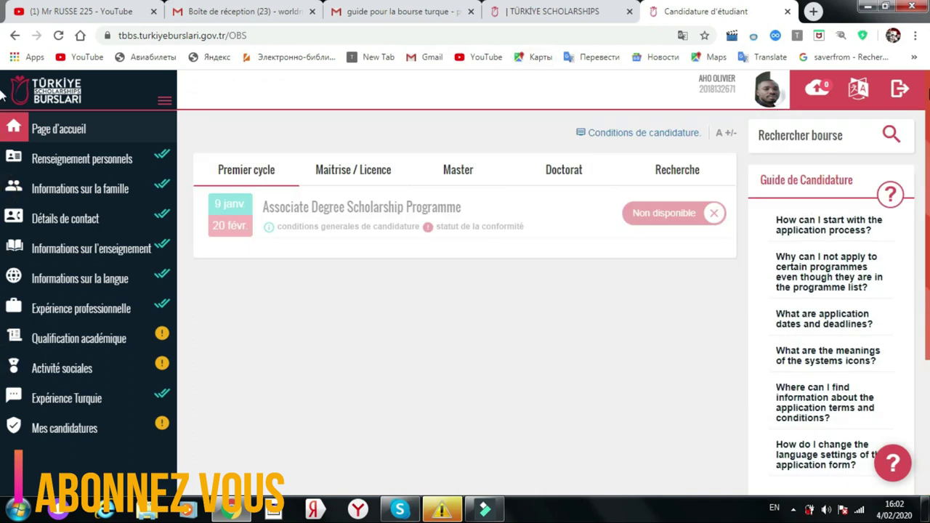